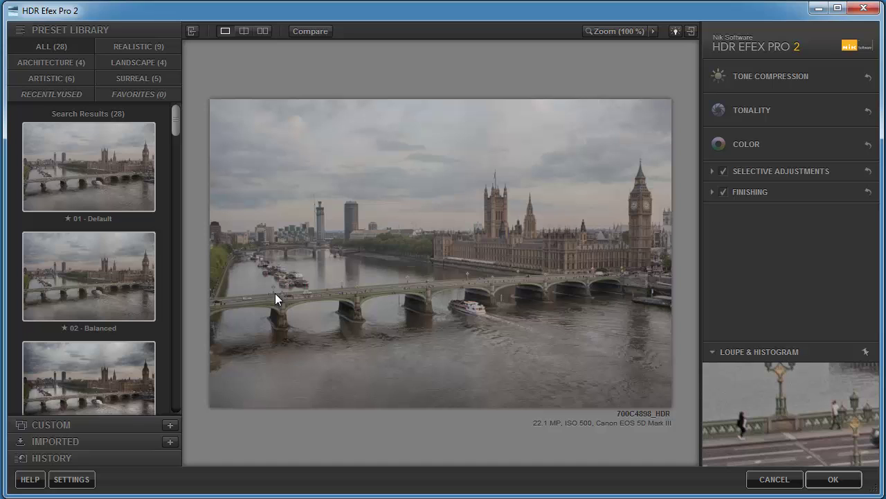
- Collapse the Loupe & Histogram section and scroll through the Preset Library thumbnails
left_click(713, 352)
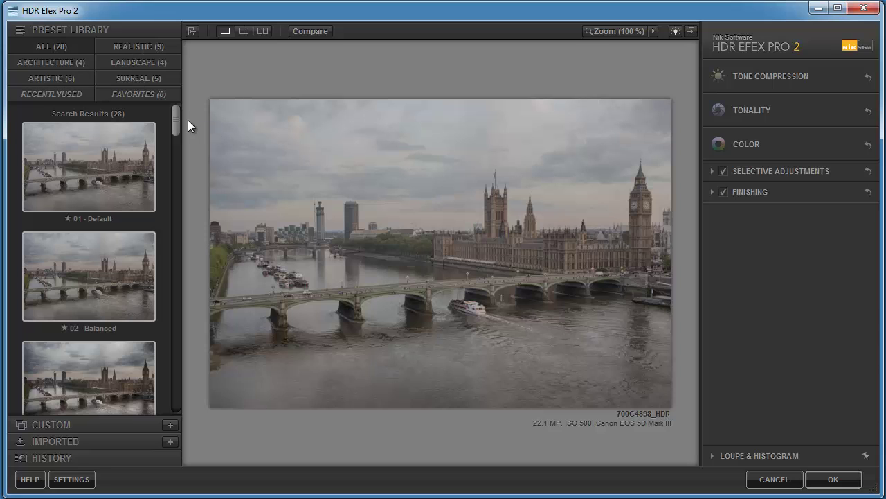
left_click_drag(176, 117, 176, 184)
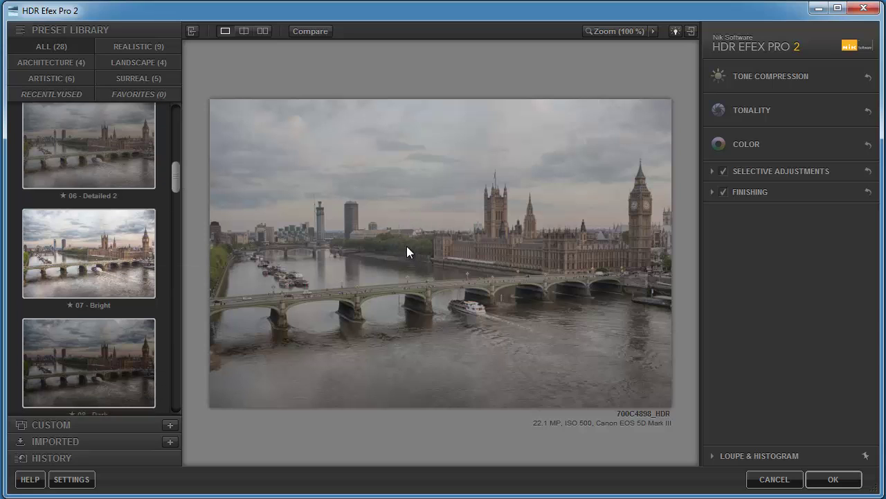
left_click_drag(177, 174, 178, 234)
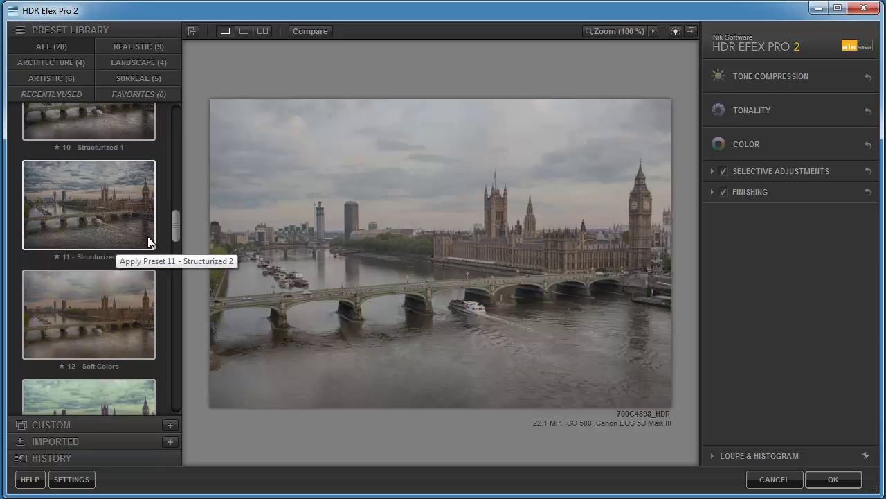
left_click_drag(178, 226, 166, 149)
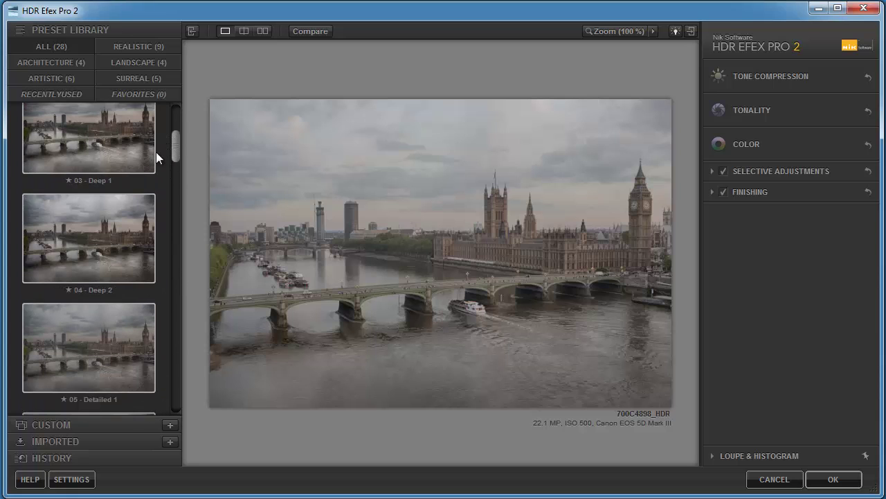
- Apply the 04 - Deep 2 preset, check it against 00 - Default, and hide the left panel
left_click(101, 241)
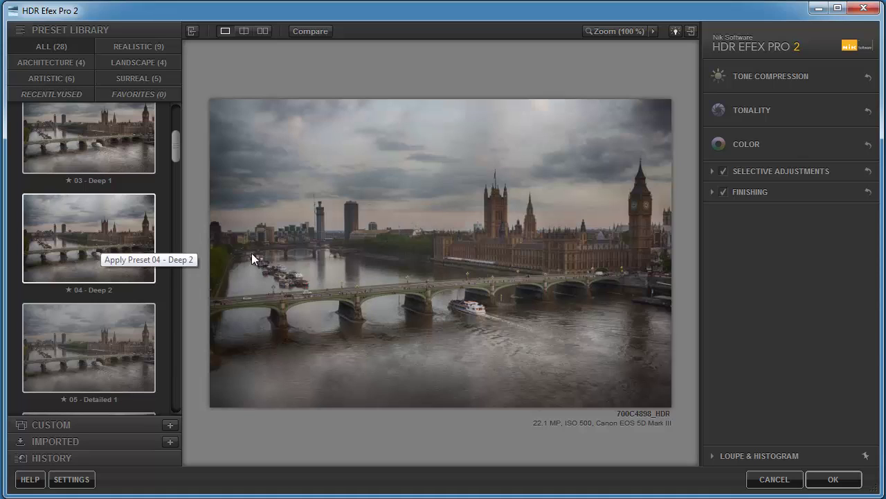
left_click(310, 32)
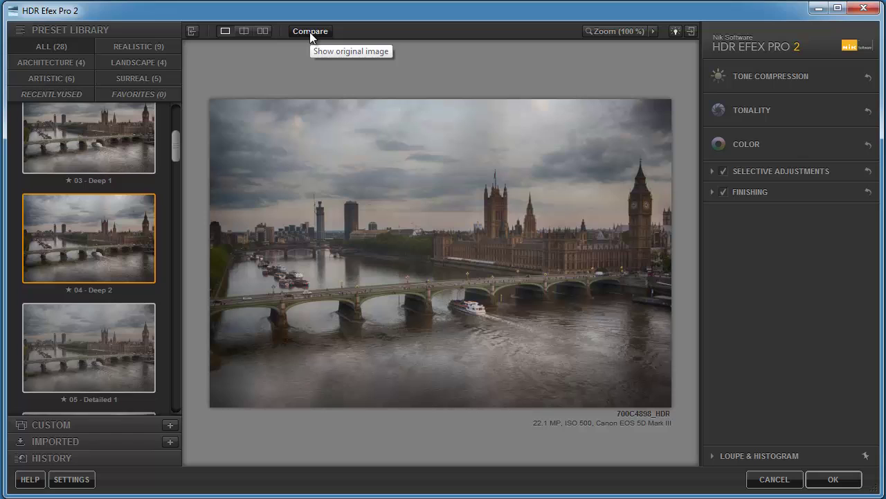
left_click(112, 458)
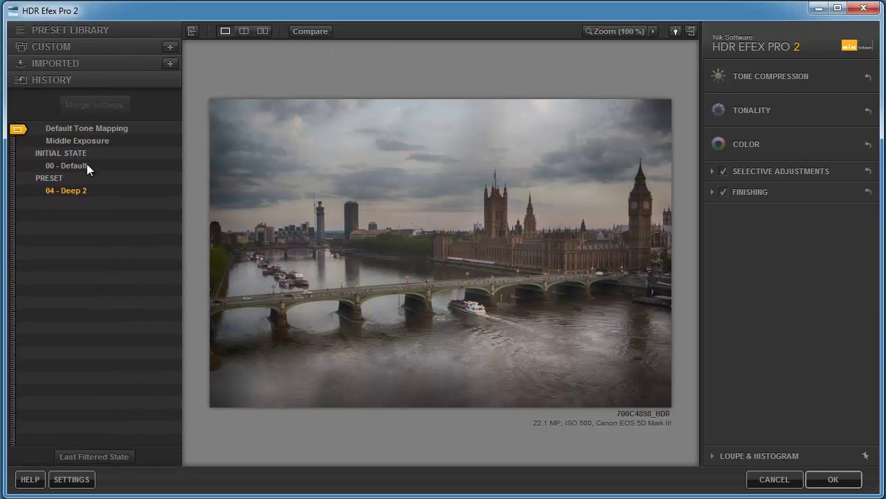
left_click(83, 165)
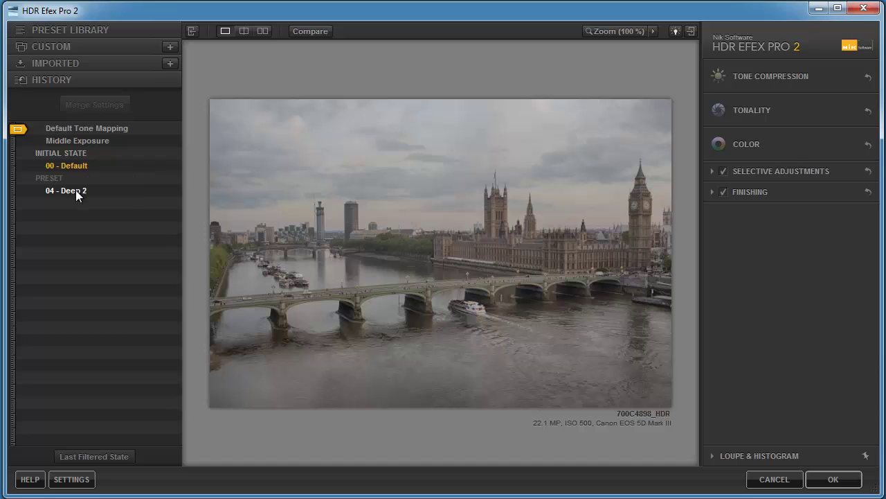
left_click(76, 190)
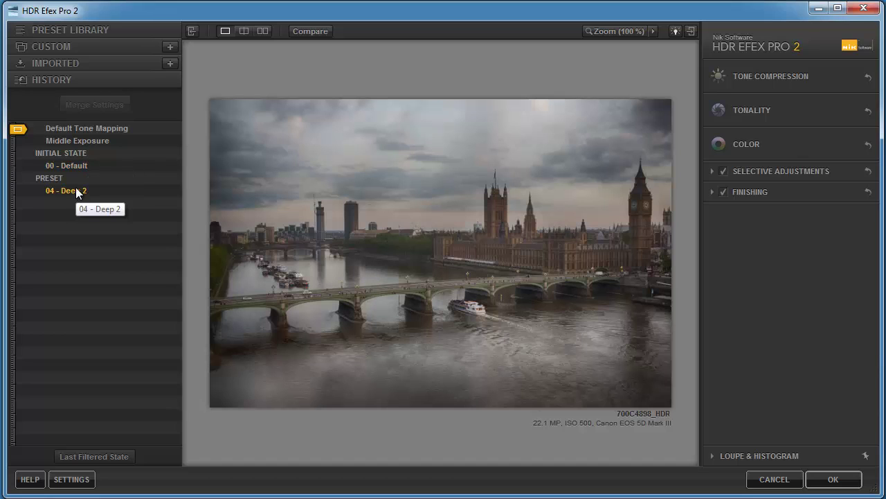
left_click(192, 31)
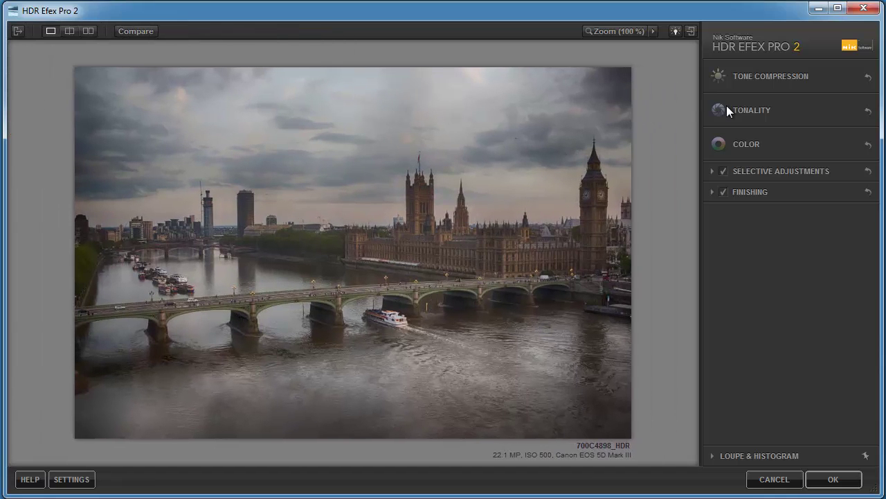
- Expand Tone Compression and lower it to 24%, with Method Strength at 31%
left_click(769, 77)
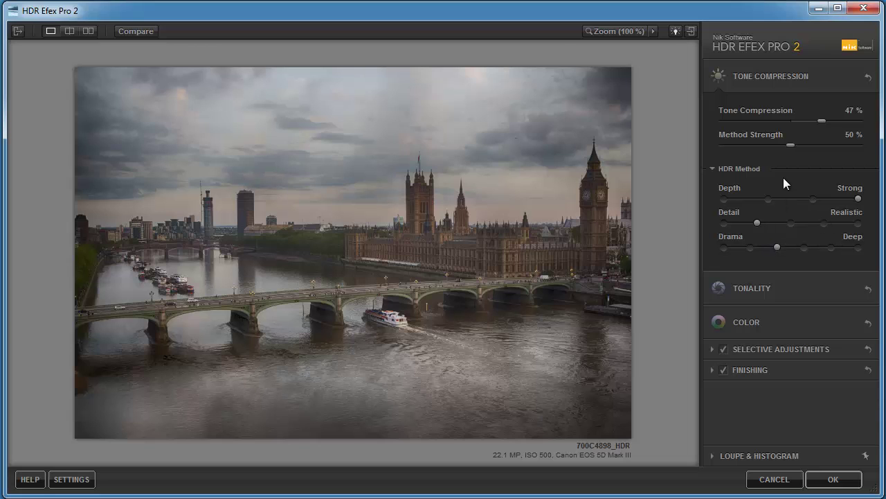
left_click_drag(820, 121, 768, 144)
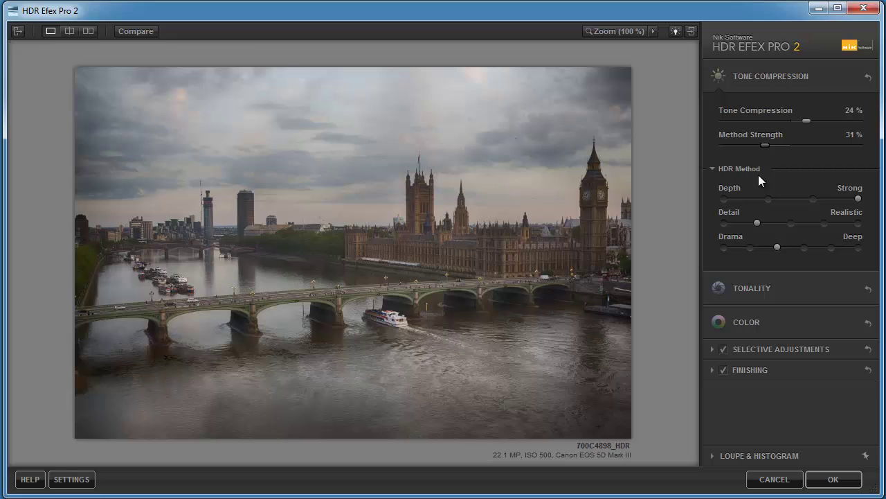
- Try the Depth options from Off to Strong and settle on Normal
left_click(725, 200)
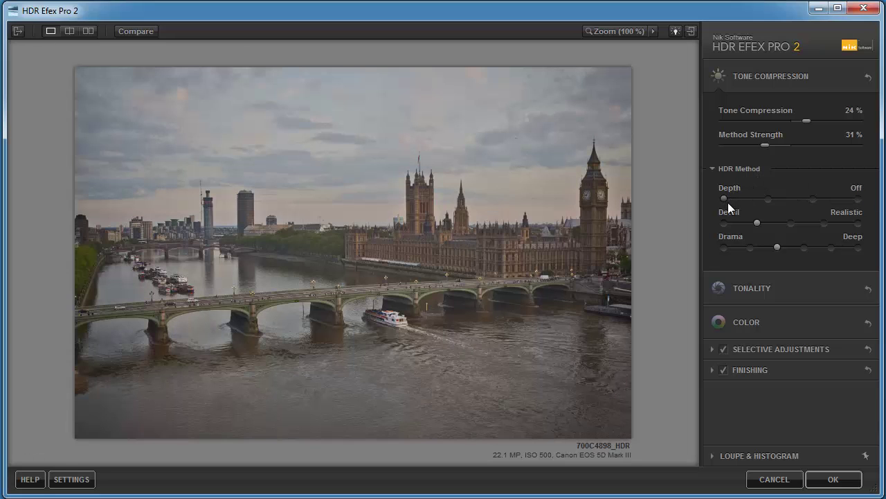
left_click(770, 199)
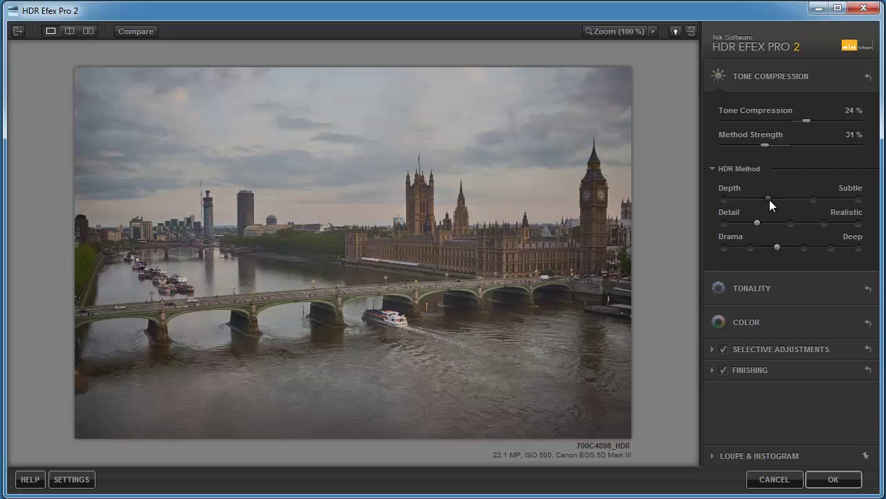
left_click(811, 198)
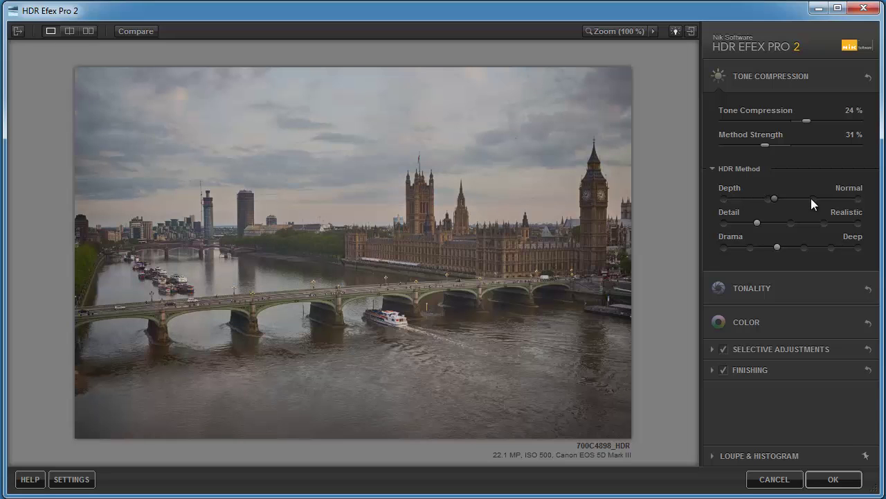
left_click(851, 200)
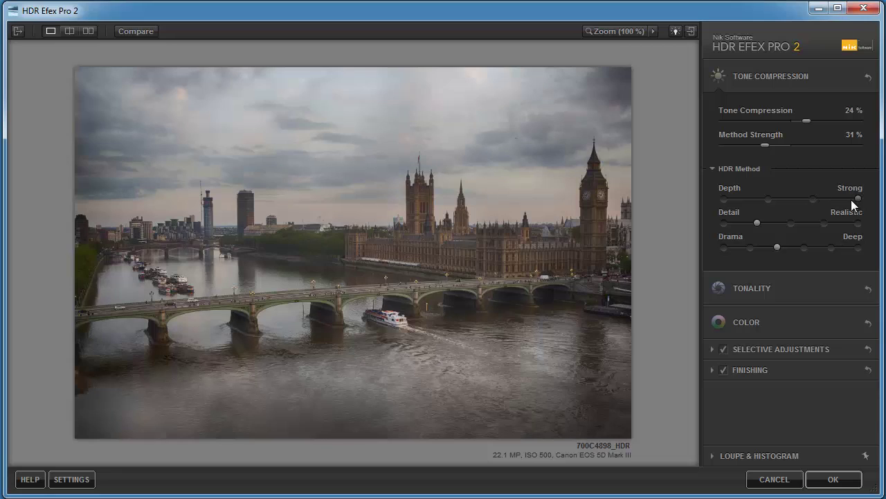
left_click(814, 198)
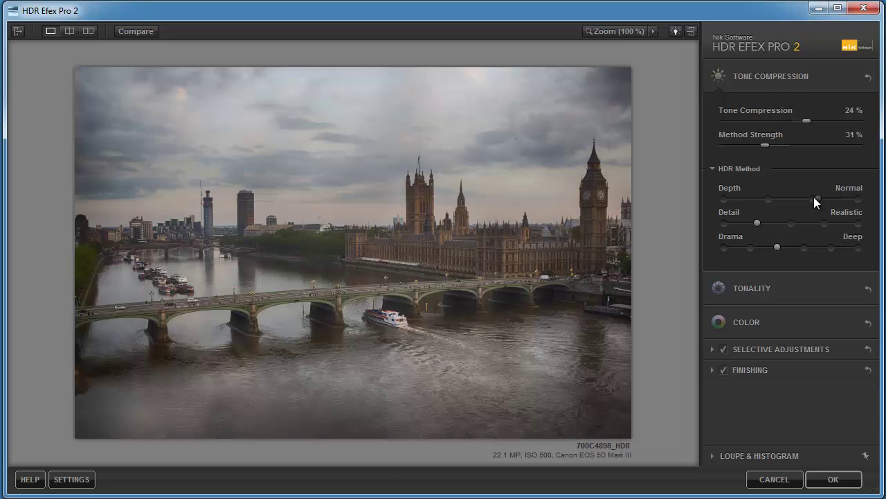
- Cycle Detail from Soft through Grungy and settle on Realistic
left_click(724, 226)
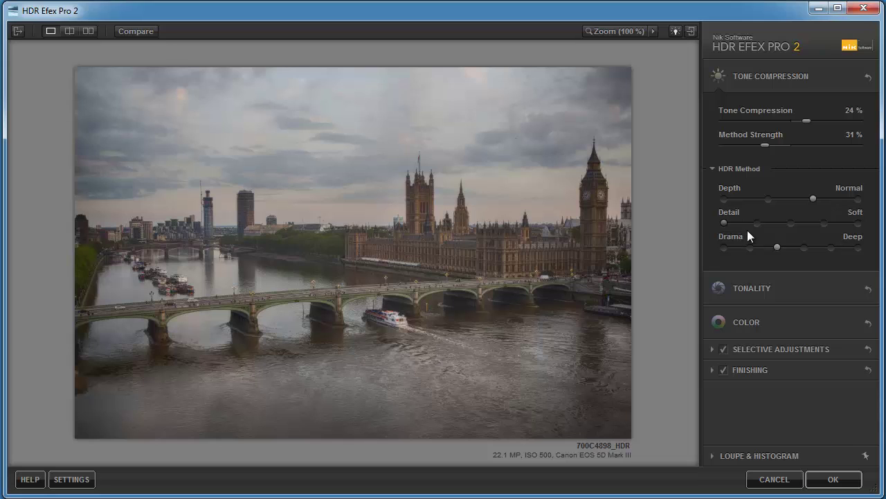
left_click(756, 224)
left_click(792, 224)
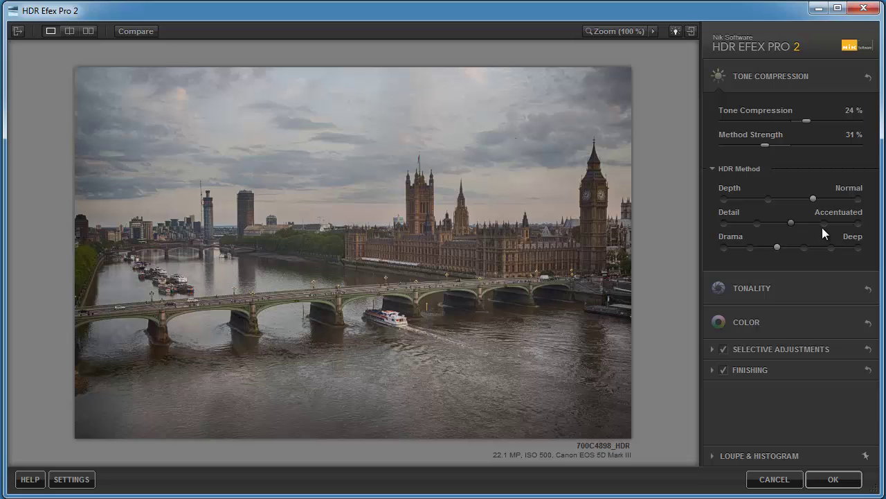
left_click(823, 223)
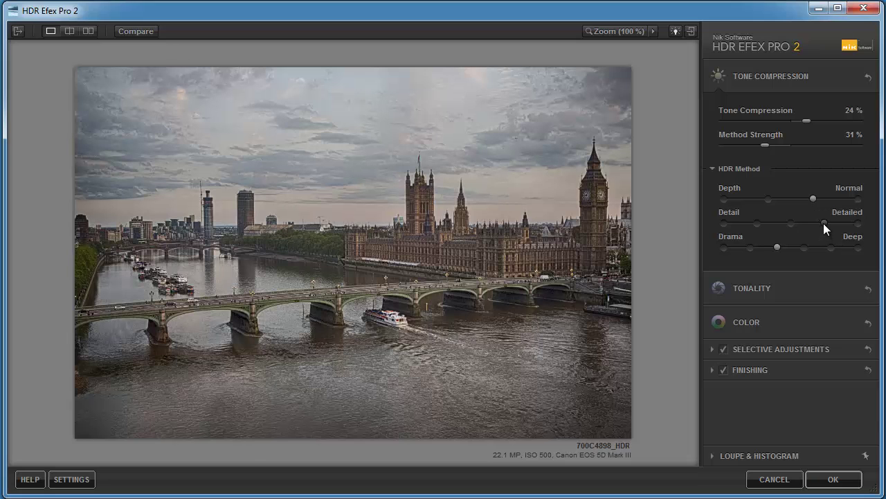
left_click(859, 223)
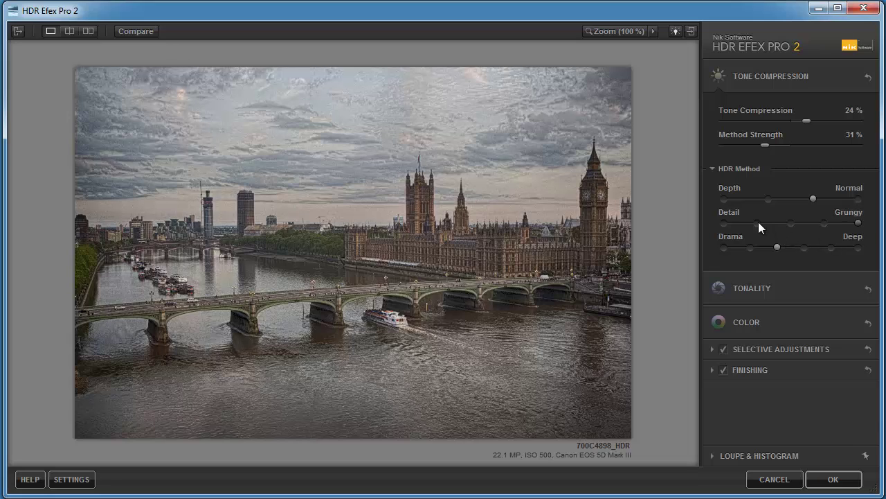
left_click(759, 223)
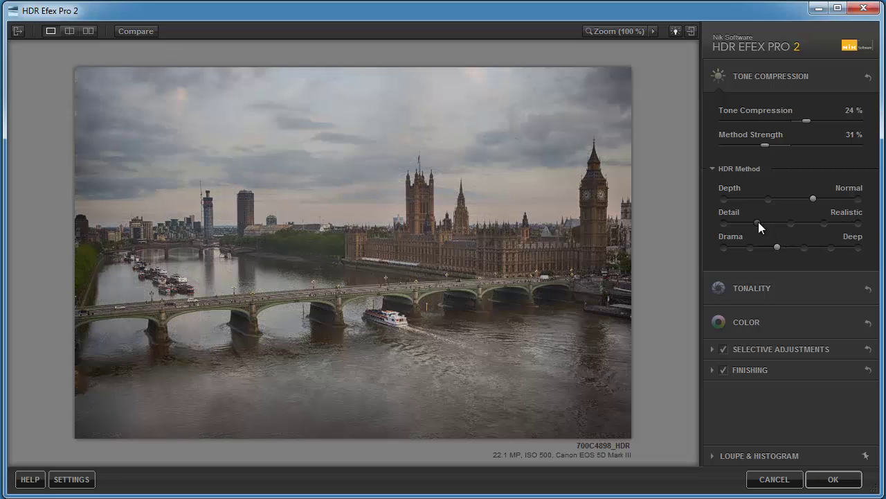
- Try each Drama option, settle on Natural, and collapse the Tone Compression header
left_click(725, 247)
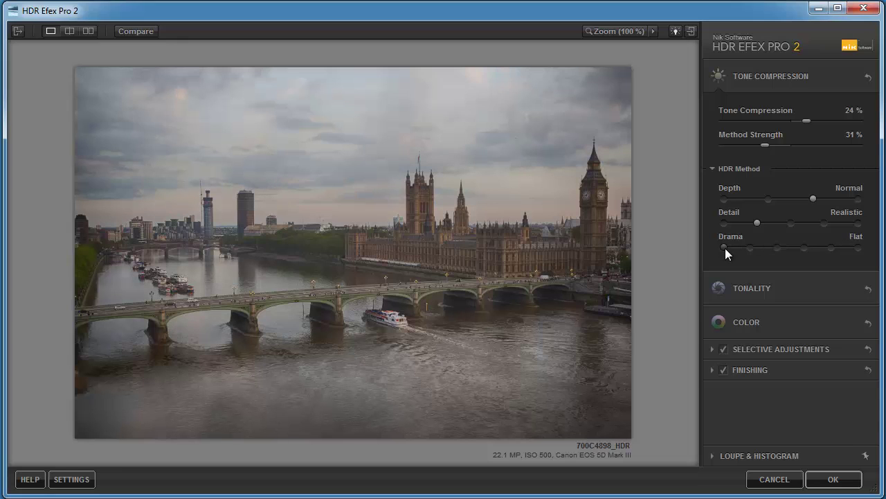
left_click(749, 247)
left_click(783, 248)
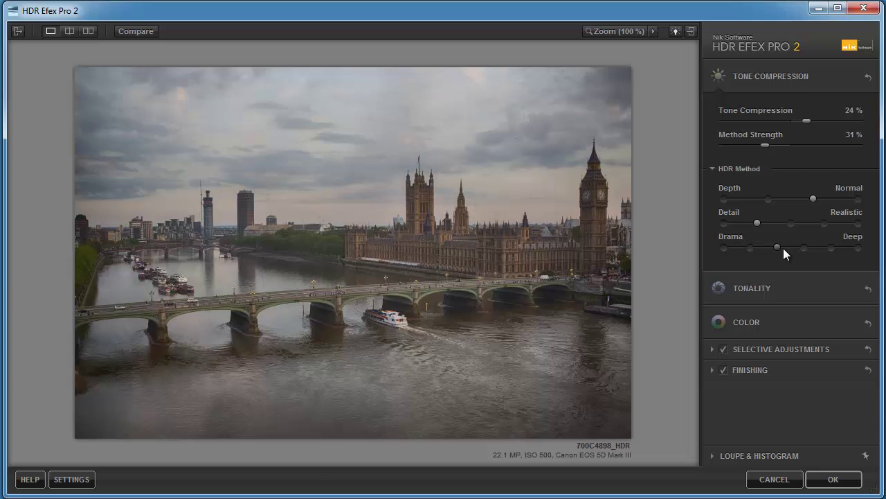
left_click(802, 249)
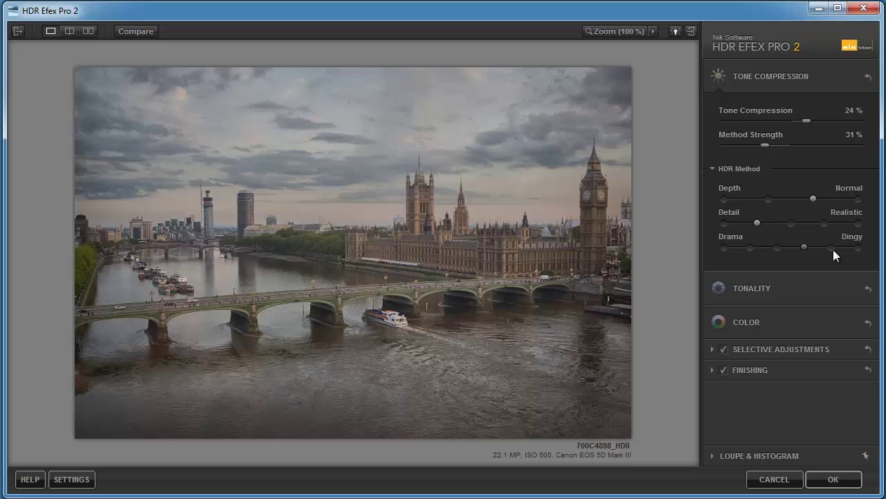
left_click(833, 249)
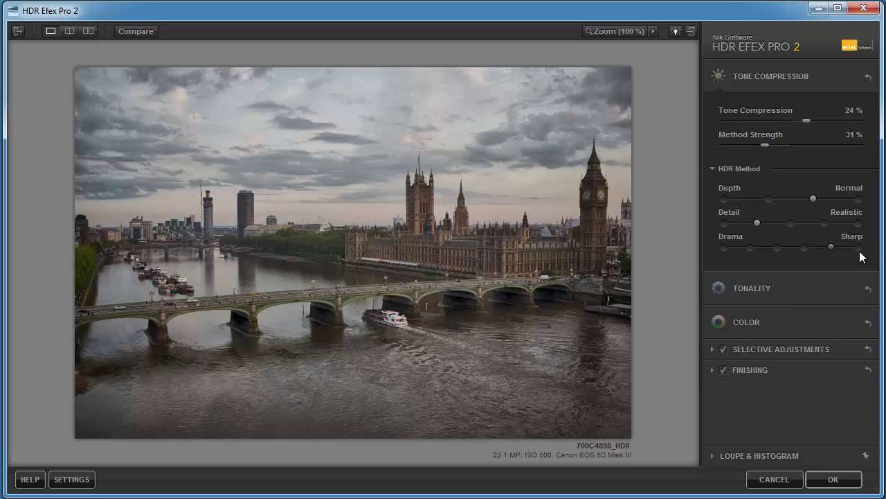
left_click(859, 249)
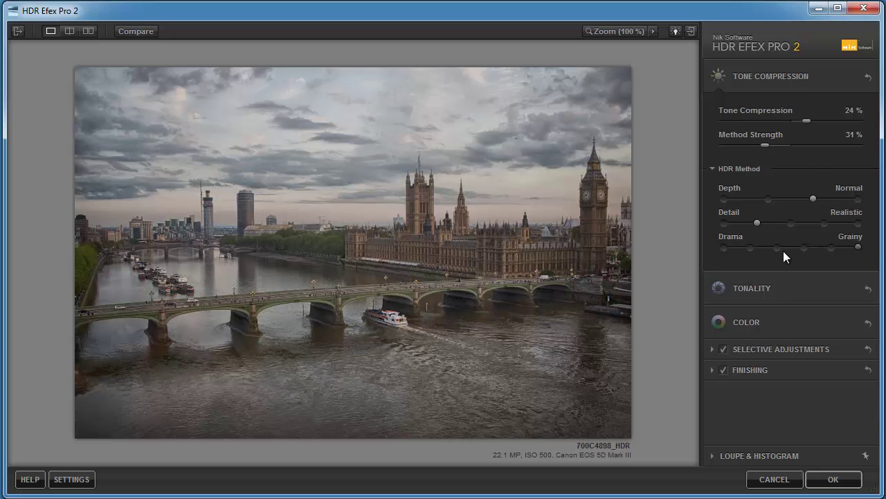
left_click(751, 248)
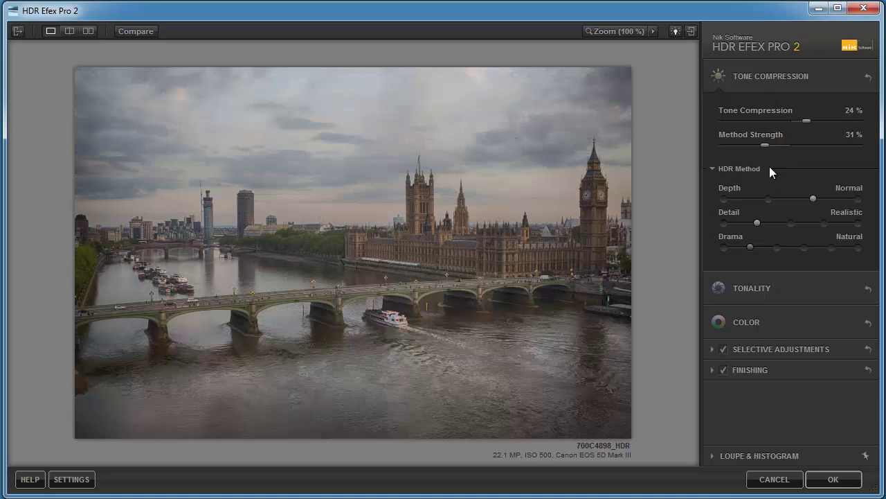
left_click(801, 74)
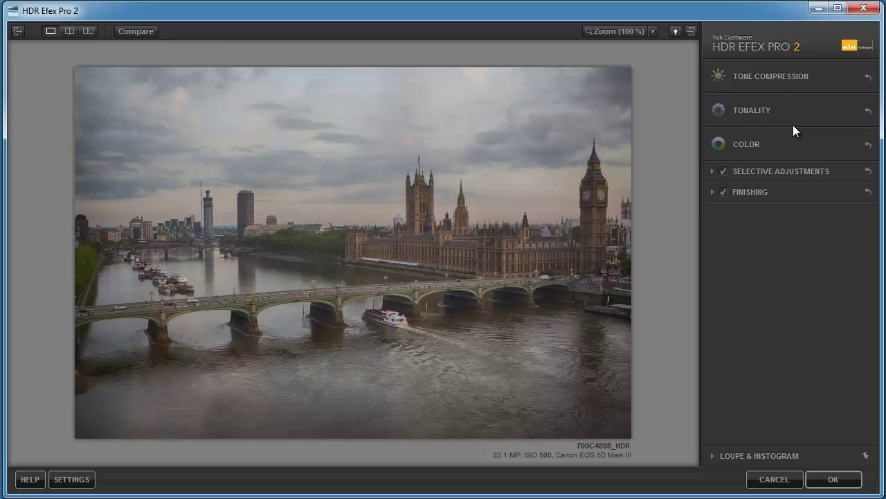
- Expand Tonality and set Exposure to 8% and Contrast to 12%, slightly adjusting blacks and whites
left_click(790, 110)
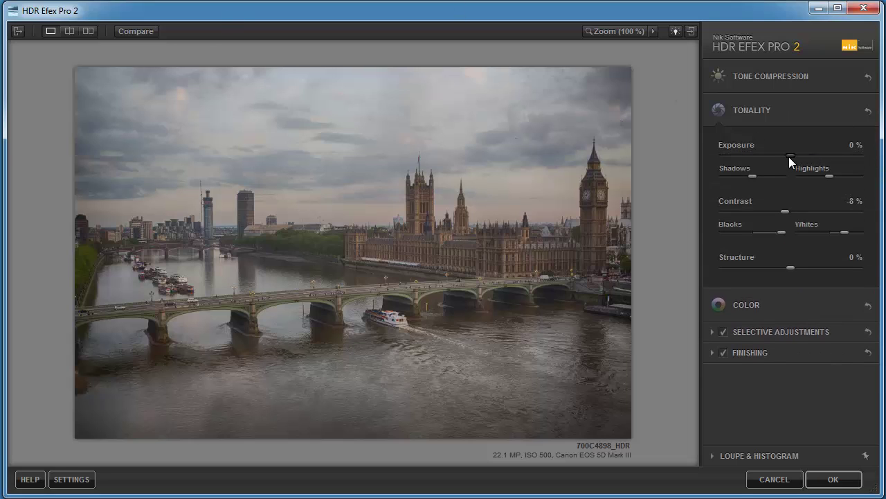
mouse_move(794, 156)
left_mouse_down()
mouse_move(784, 157)
mouse_move(792, 156)
left_mouse_up()
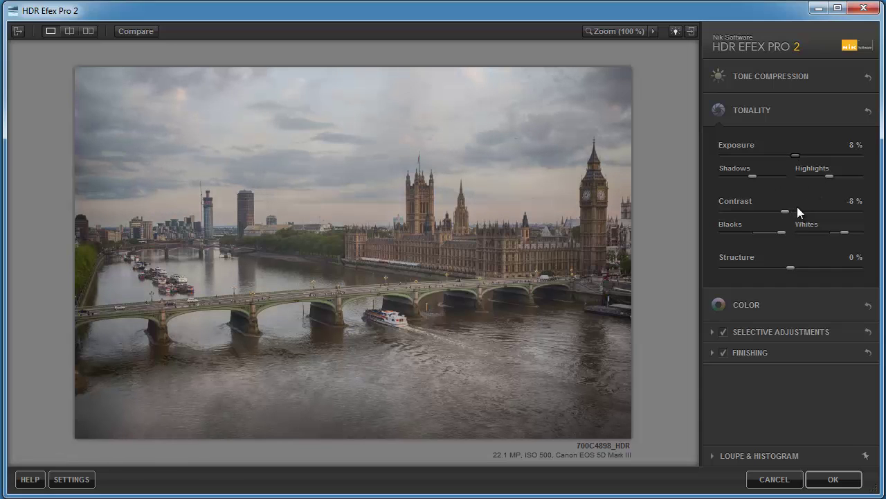
left_click_drag(786, 211, 802, 210)
left_click_drag(774, 236, 766, 235)
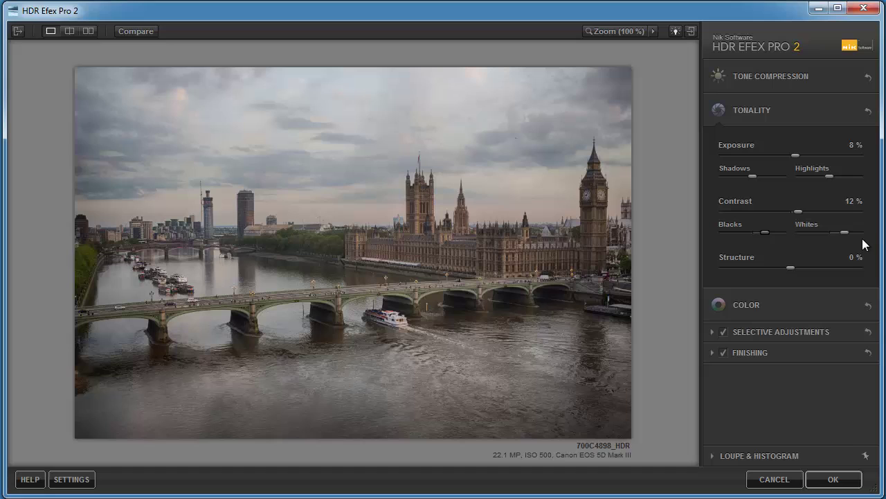
left_click_drag(848, 234, 846, 234)
- Adjust the Structure slider, finally settling it at 18%
left_click_drag(790, 270, 850, 267)
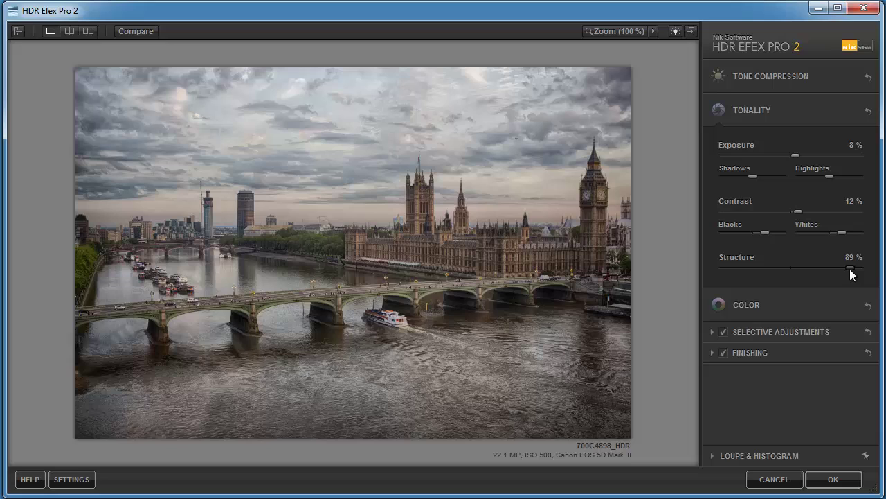
left_click_drag(833, 269, 825, 269)
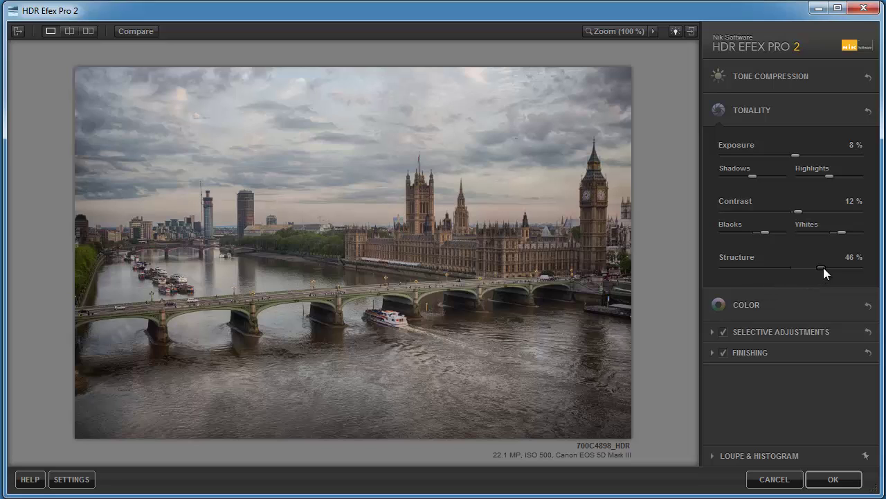
left_click_drag(824, 269, 805, 268)
- Collapse Tonality, then set Color Saturation and Temperature to -10% each
left_click(776, 112)
left_click(779, 142)
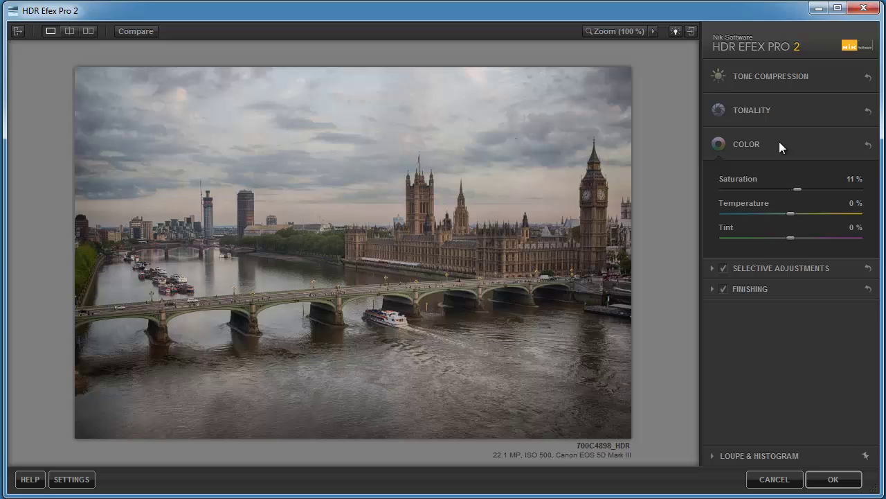
left_click_drag(801, 194, 832, 191)
left_click_drag(859, 190, 785, 190)
mouse_move(795, 214)
left_mouse_down()
mouse_move(813, 213)
mouse_move(787, 214)
left_mouse_up()
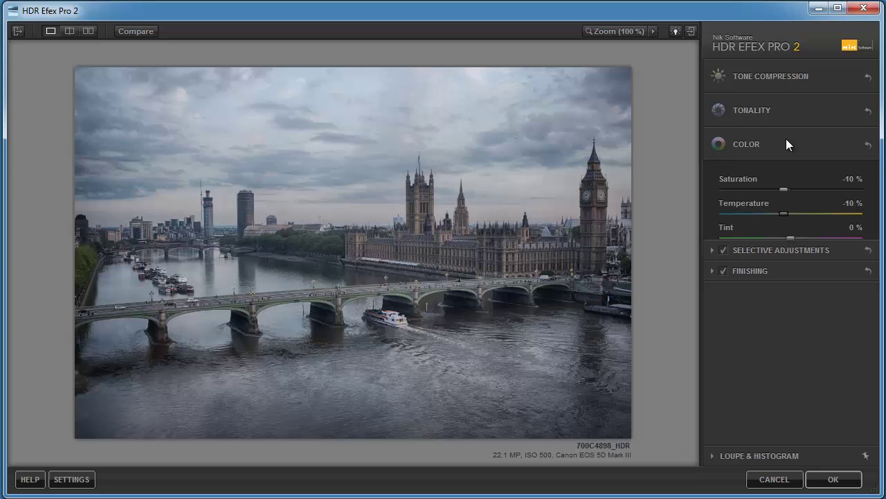
left_click(786, 144)
- Place a large control point on the left buildings, raising its saturation and Temperature to 34%
left_click(776, 173)
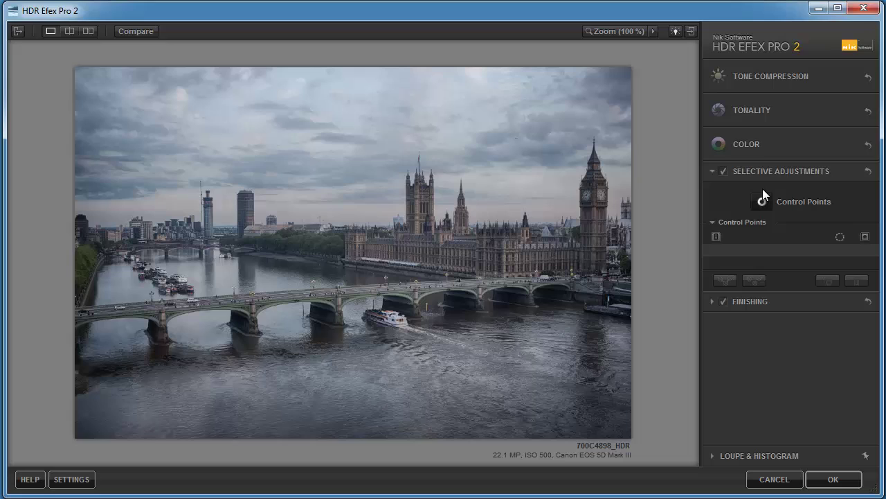
left_click(762, 201)
left_click(116, 215)
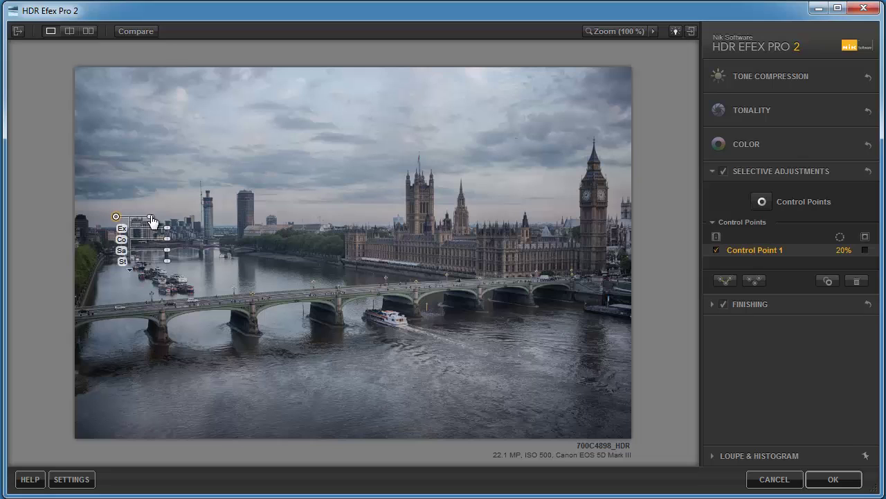
left_click_drag(156, 217, 196, 218)
left_click_drag(167, 251, 178, 252)
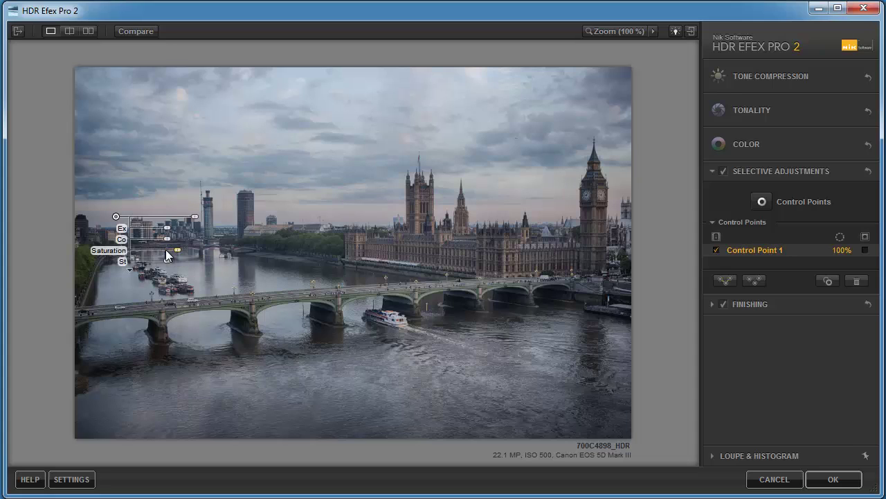
left_click(130, 270)
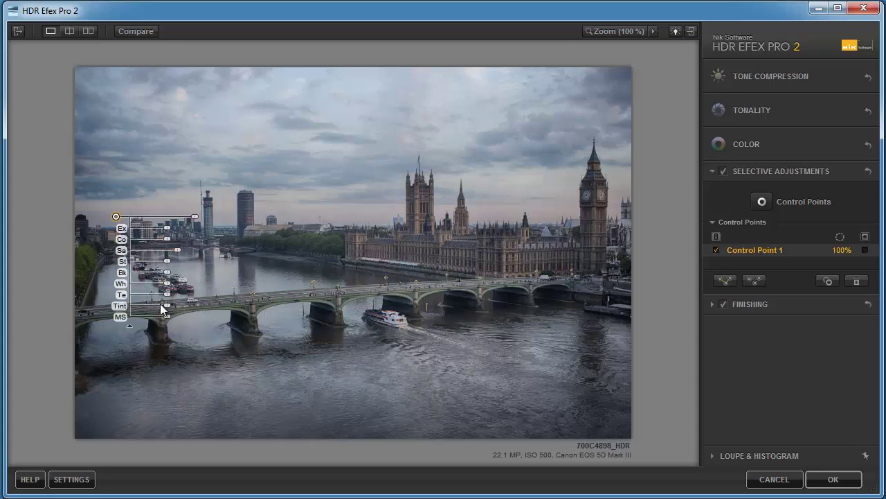
mouse_move(167, 311)
left_mouse_down()
mouse_move(164, 296)
mouse_move(180, 296)
mouse_move(170, 297)
left_mouse_up()
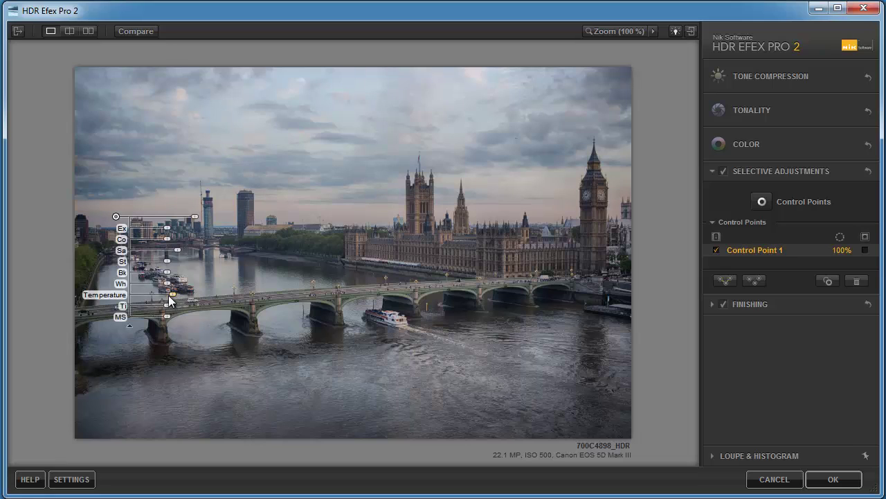
left_click(133, 31)
- Add a small control point on the boat with Whites 44% and Exposure 14%
left_click(740, 274)
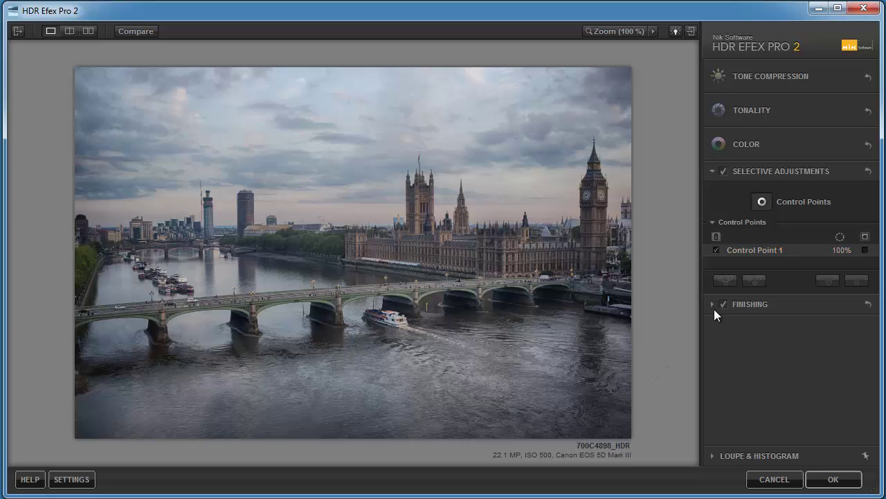
left_click(714, 456)
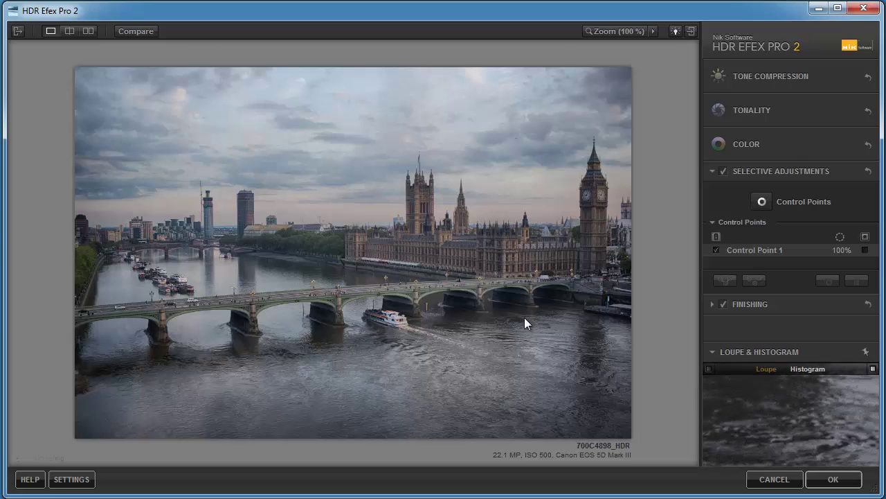
left_click(762, 202)
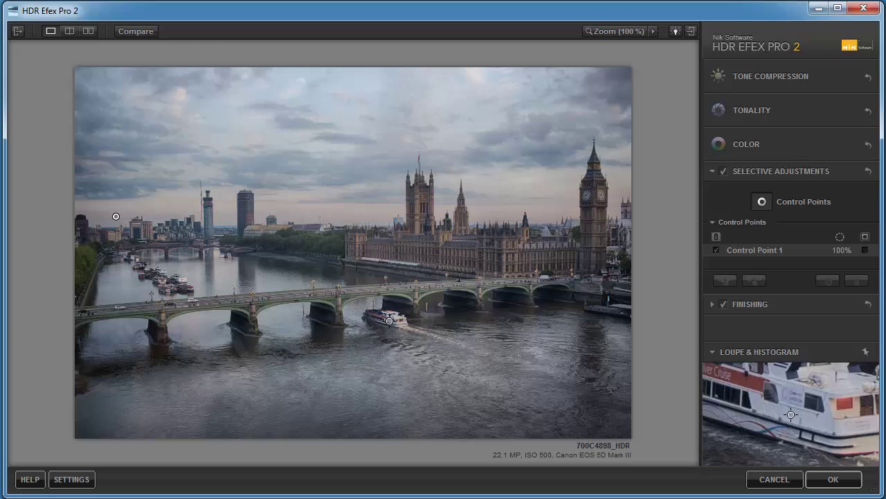
left_click(389, 321)
left_click_drag(426, 323, 424, 331)
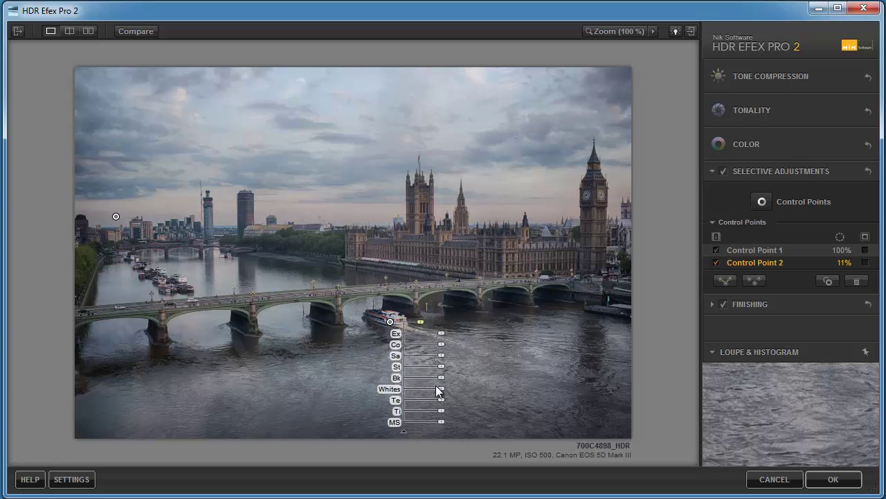
left_click_drag(443, 394, 453, 396)
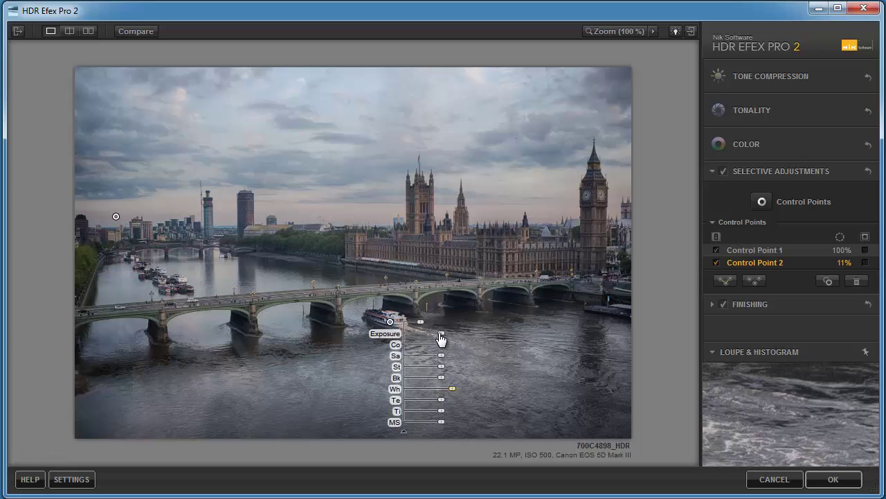
left_click_drag(442, 340, 445, 338)
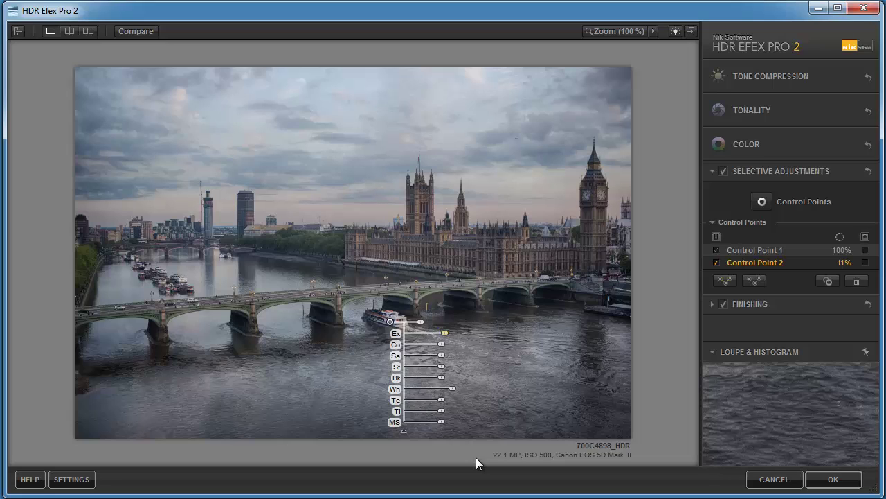
- Collapse Selective Adjustments, expand Finishing and keep Vignette set to Off
left_click(790, 171)
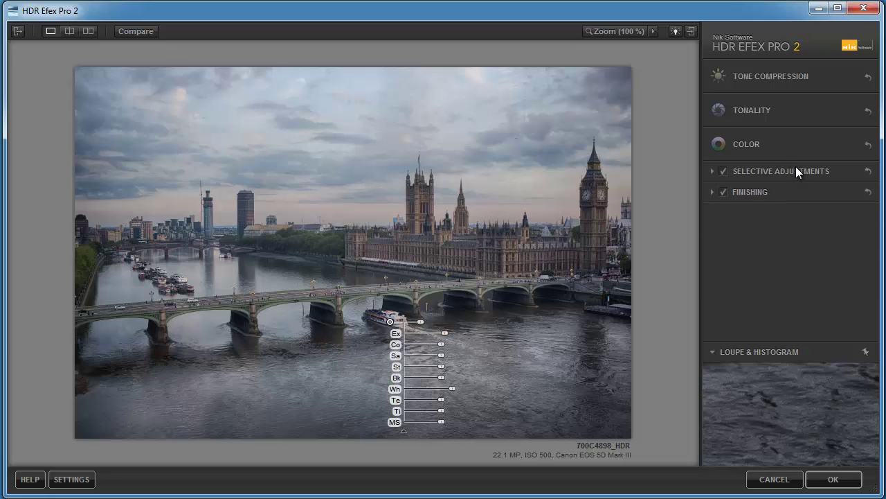
left_click(753, 198)
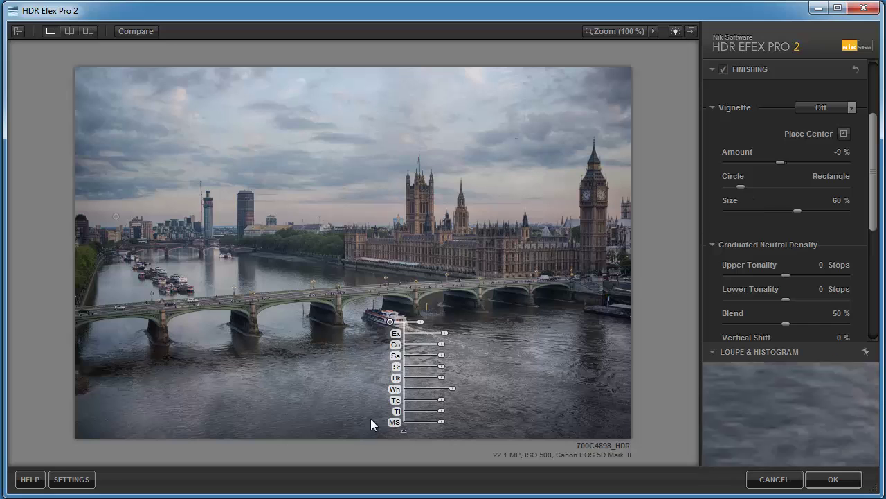
left_click(290, 357)
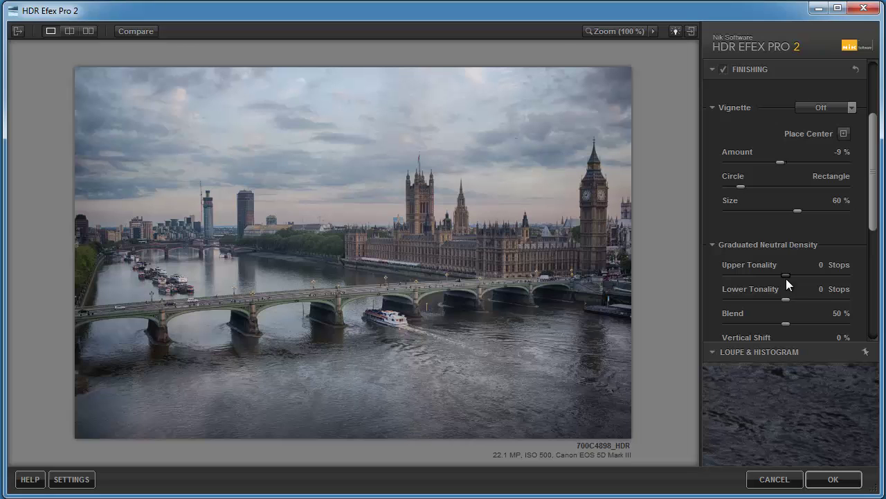
left_click(848, 108)
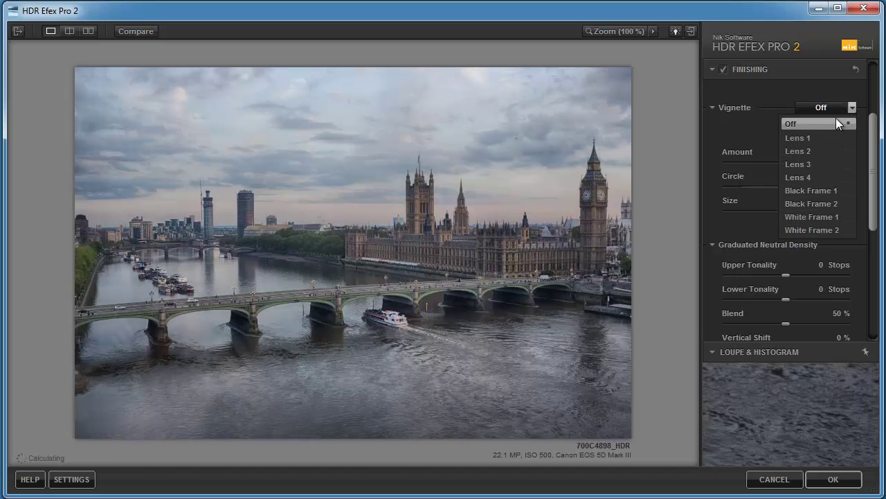
left_click(835, 124)
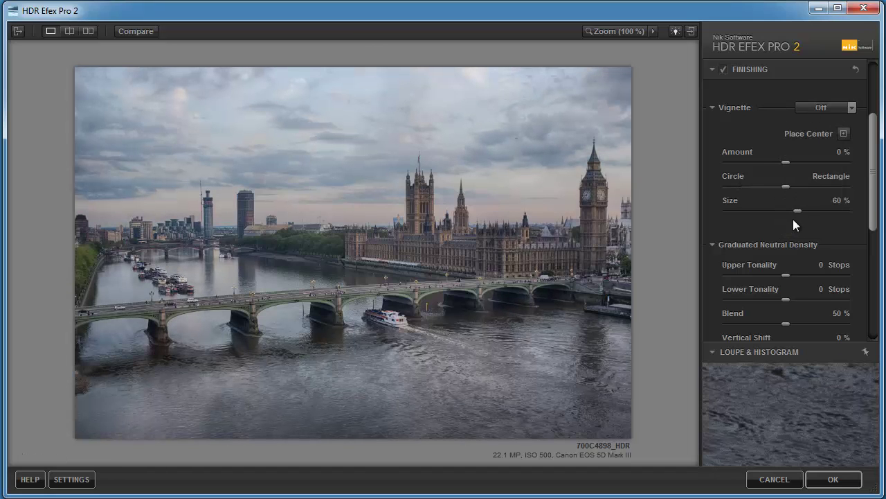
- Set the graduated neutral density to Upper Tonality -0.51 and Lower Tonality 0.05 stops
scroll(834, 208, "down", 3)
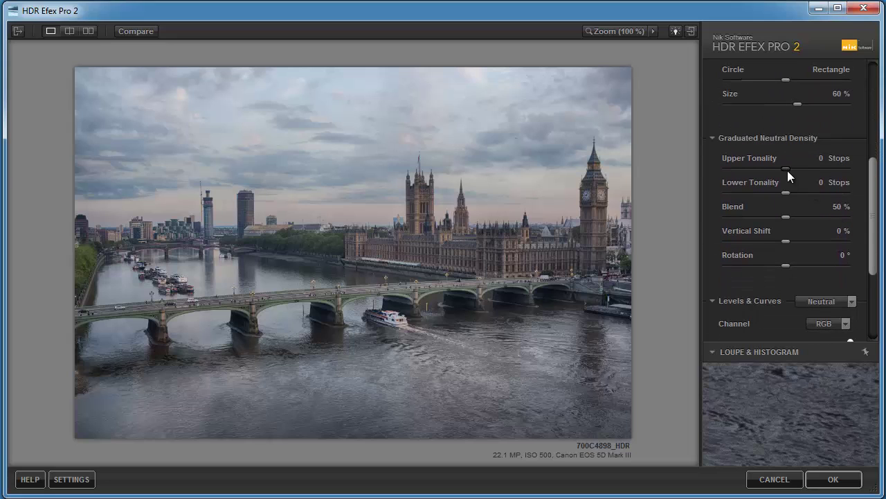
left_click_drag(787, 170, 778, 171)
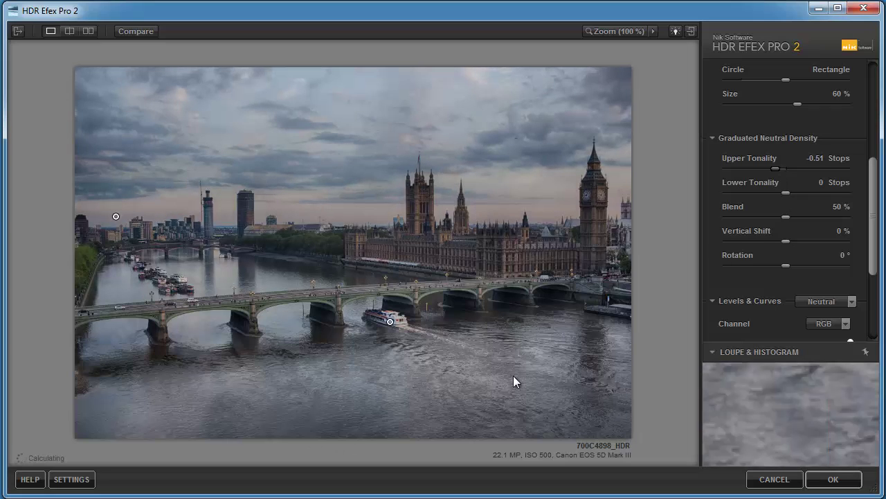
mouse_move(787, 192)
left_mouse_down()
mouse_move(796, 192)
mouse_move(787, 193)
left_mouse_up()
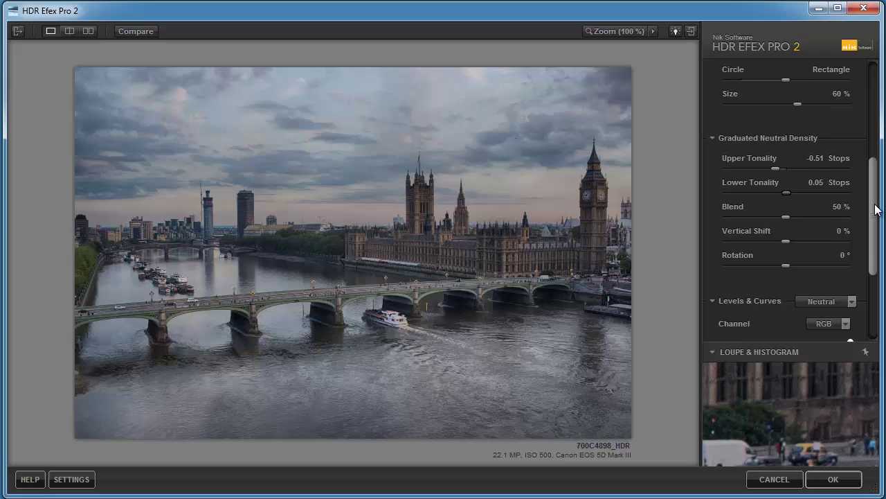
- Preview the Levels & Curves presets and choose Neutral, leaving the RGB curve straight
left_click_drag(877, 212, 874, 276)
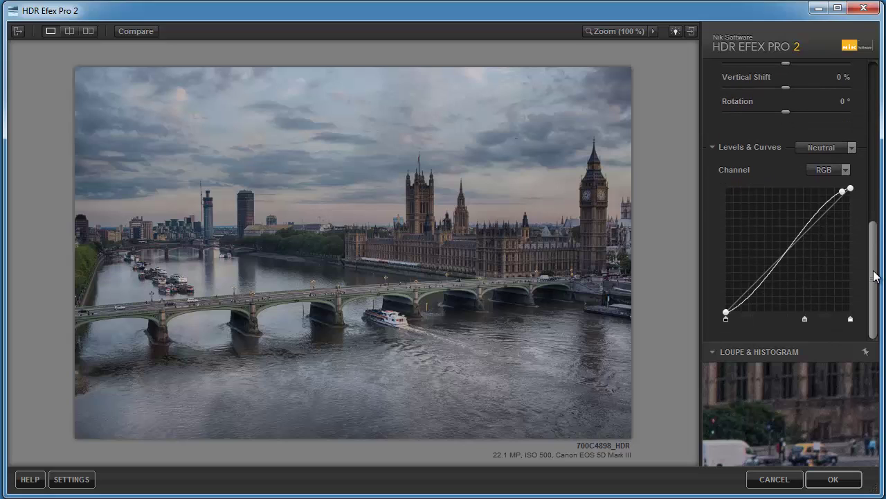
left_click(852, 148)
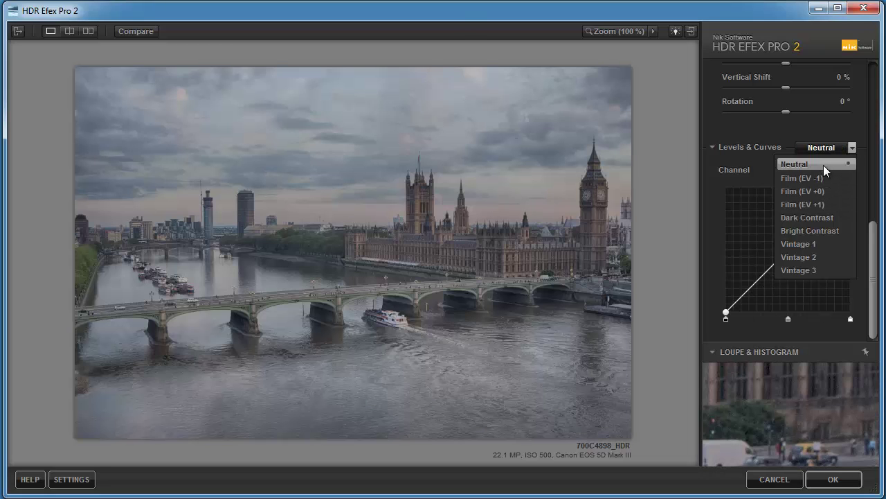
left_click(823, 165)
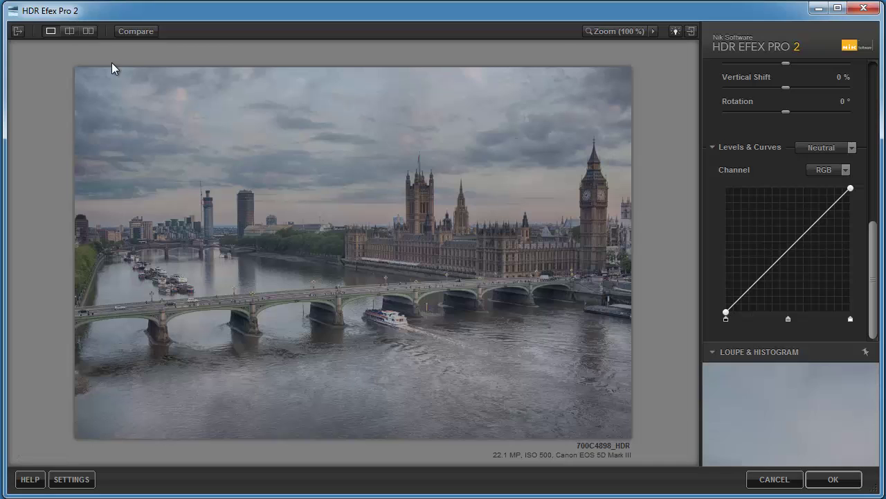
- Revert to the Lower Tonality 0.05 Stops history state, restoring the gentler tone curve
left_click(18, 30)
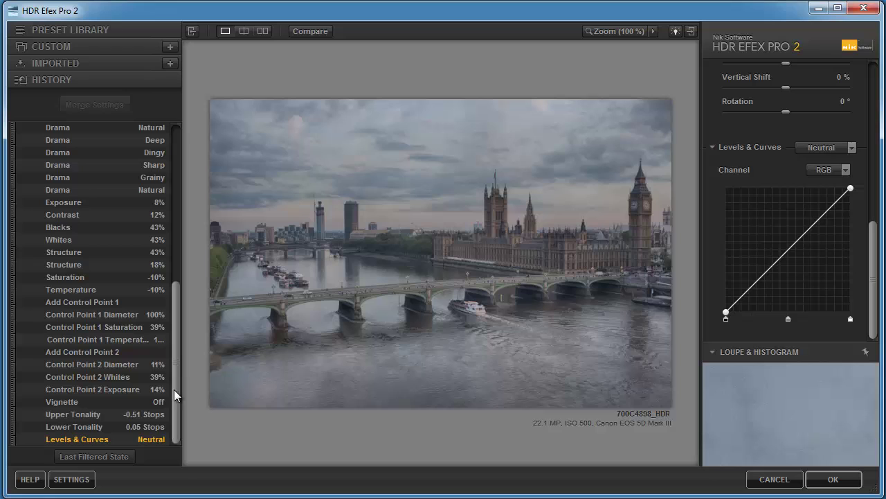
left_click(62, 427)
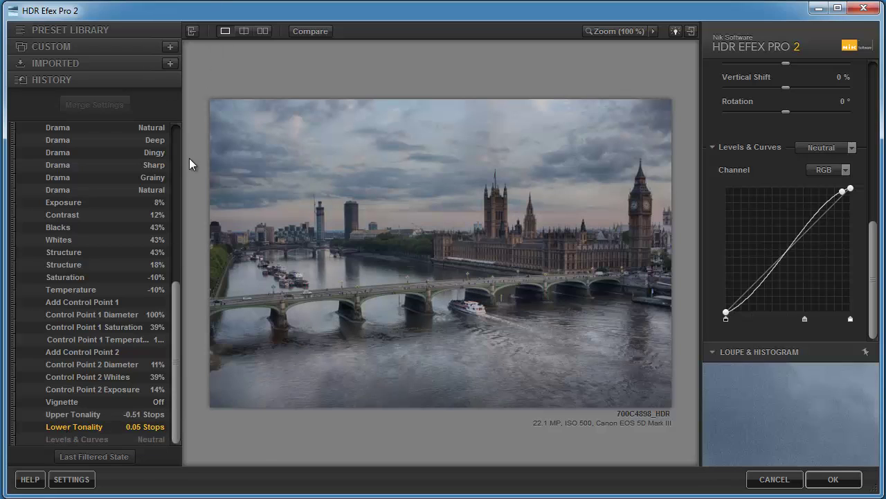
- Hide History, compare the edit against the original photo, then collapse the Finishing section
left_click(192, 31)
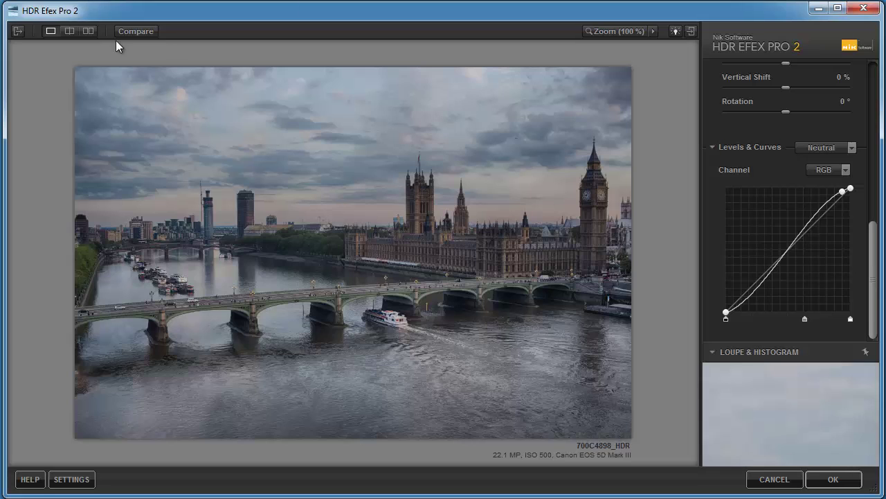
left_click(148, 31)
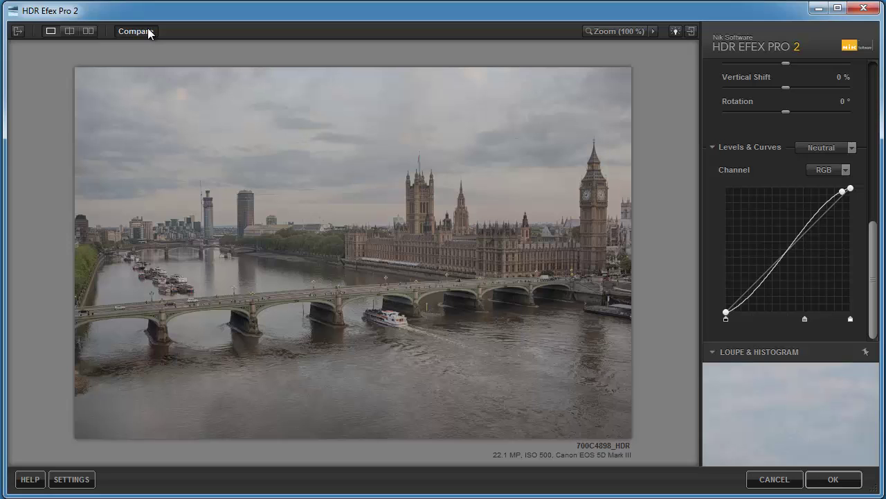
left_click(148, 32)
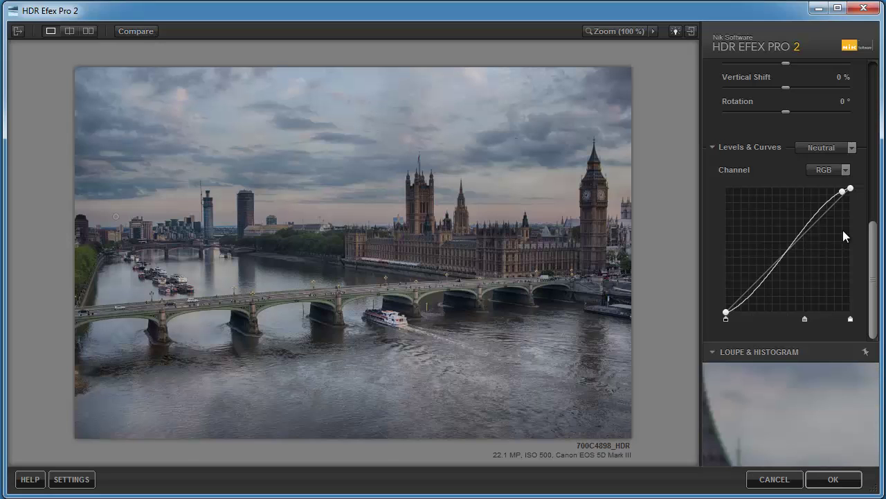
left_click(807, 193)
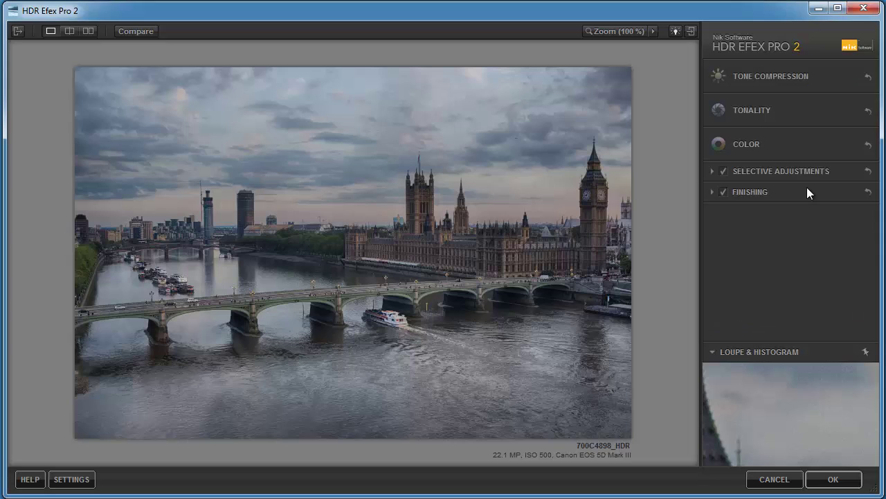